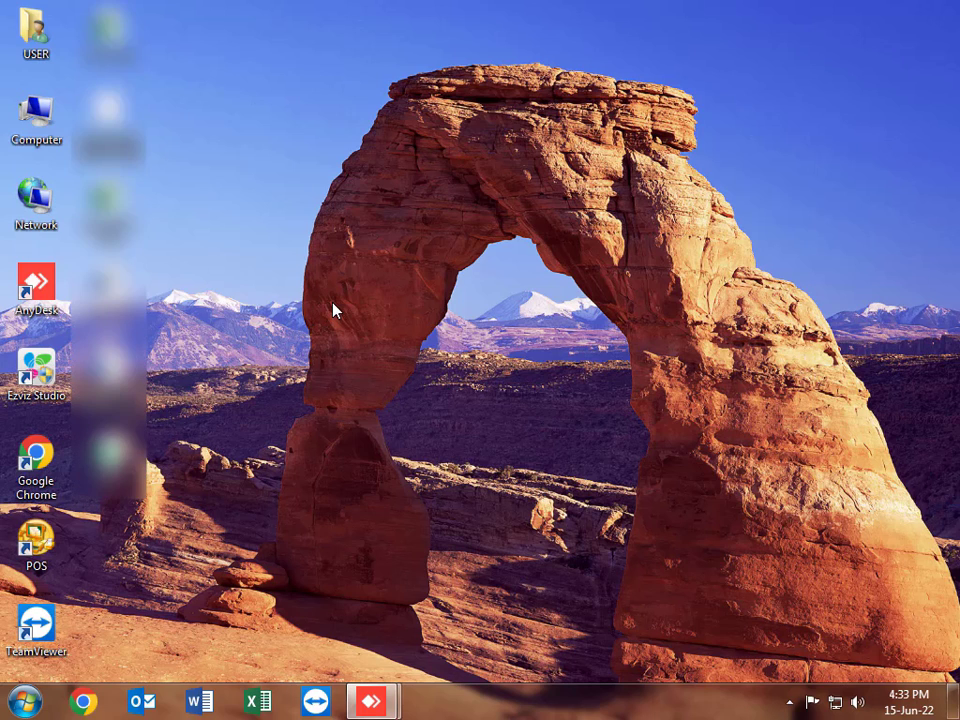
Step: Launch QuickBooks Point of Sale 9.0 from the POS desktop shortcut
double_click(35, 543)
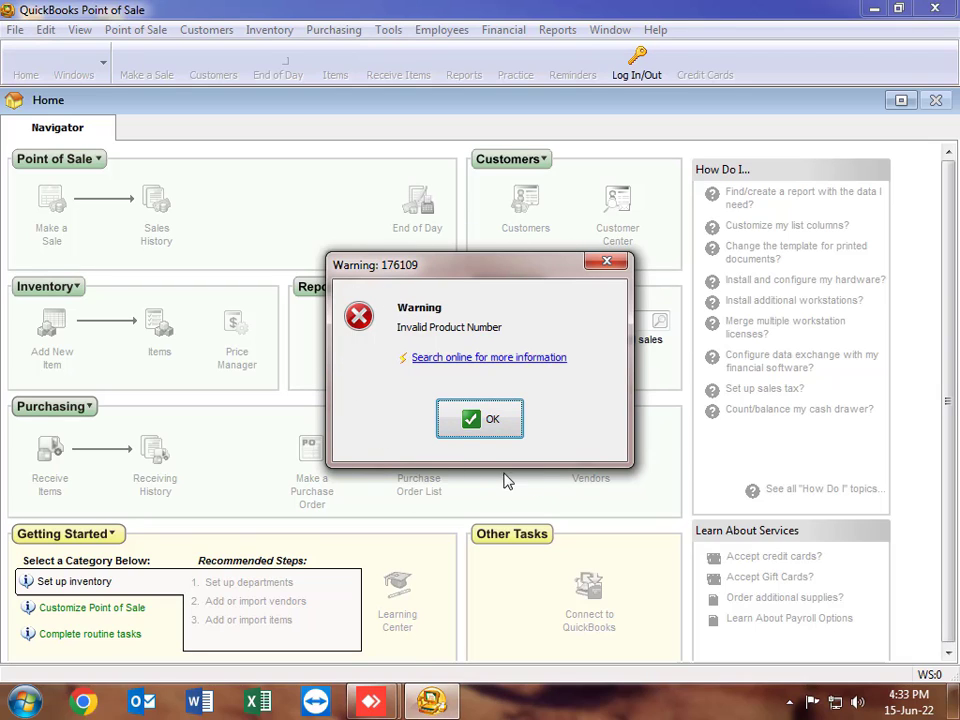
Step: Dismiss warning 176109, exit Point of Sale, and open the Computer window
click(605, 262)
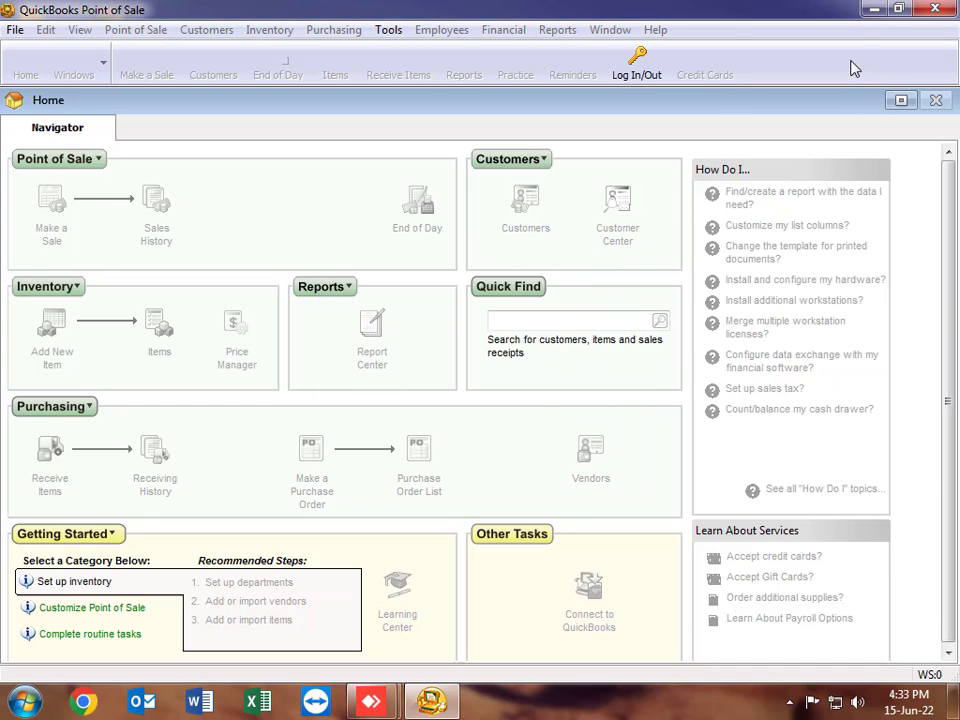
click(933, 12)
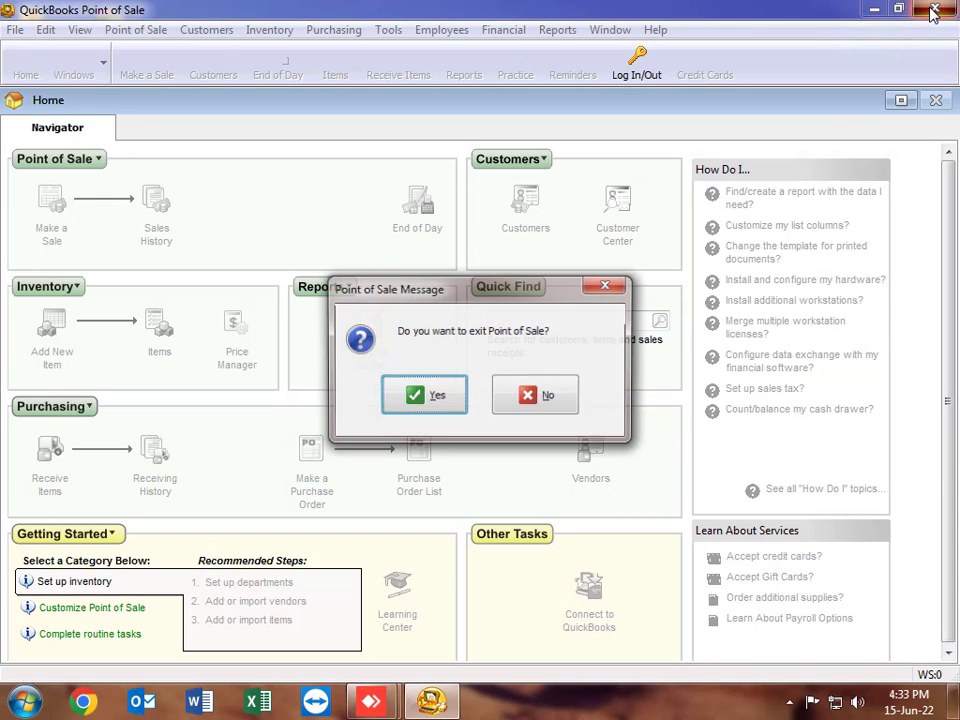
click(437, 397)
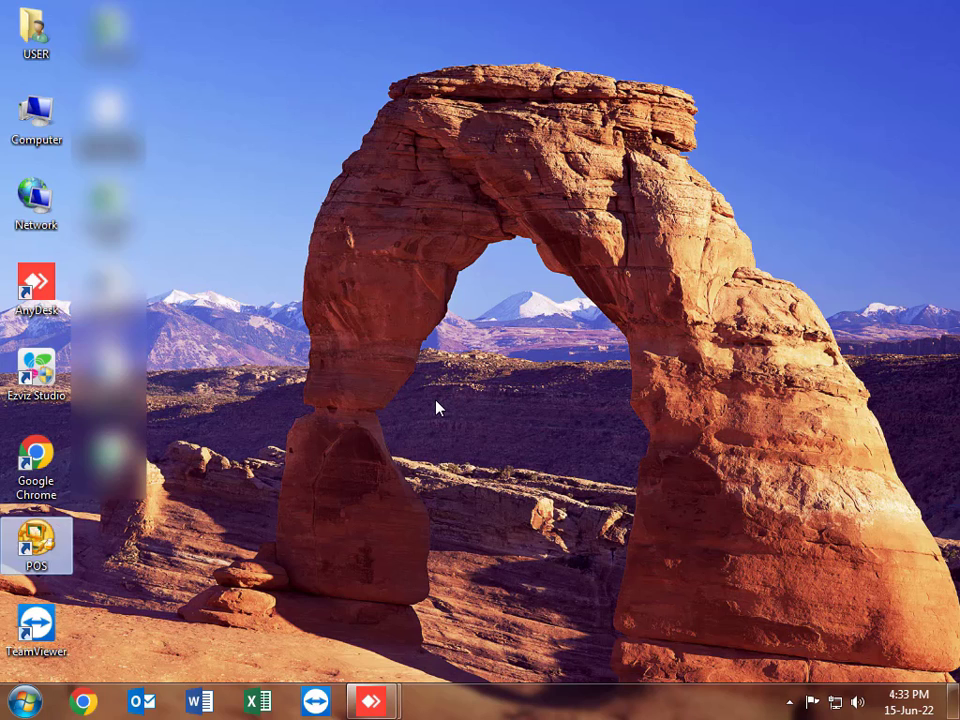
double_click(36, 118)
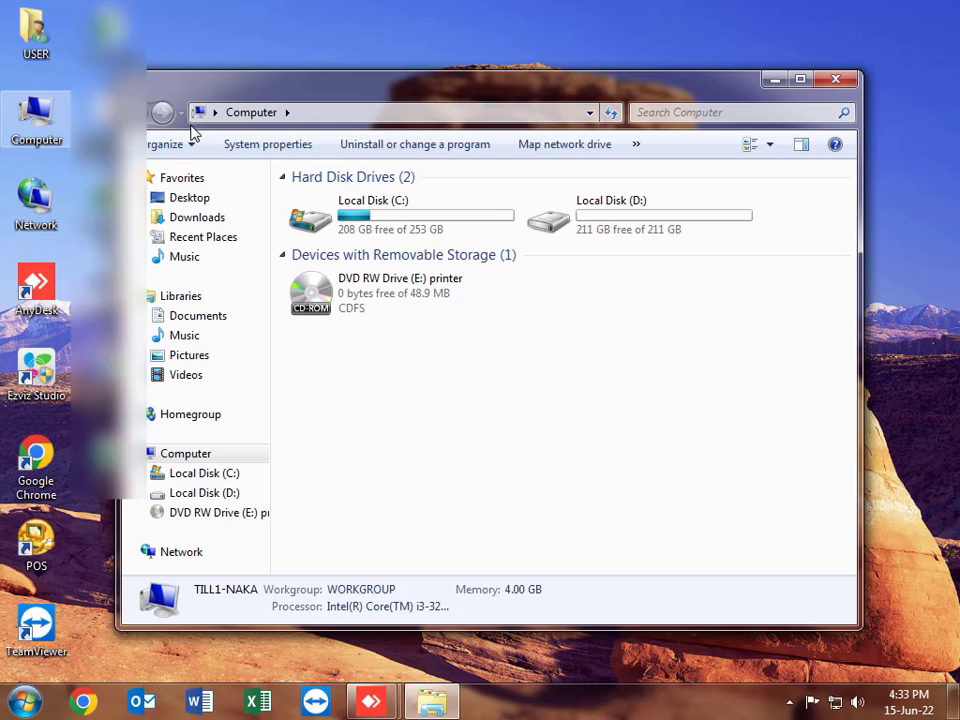
Step: Navigate via C:\PROGRAMDATA to the Intuit\Entitlement Client\v6.0 folder
double_click(347, 229)
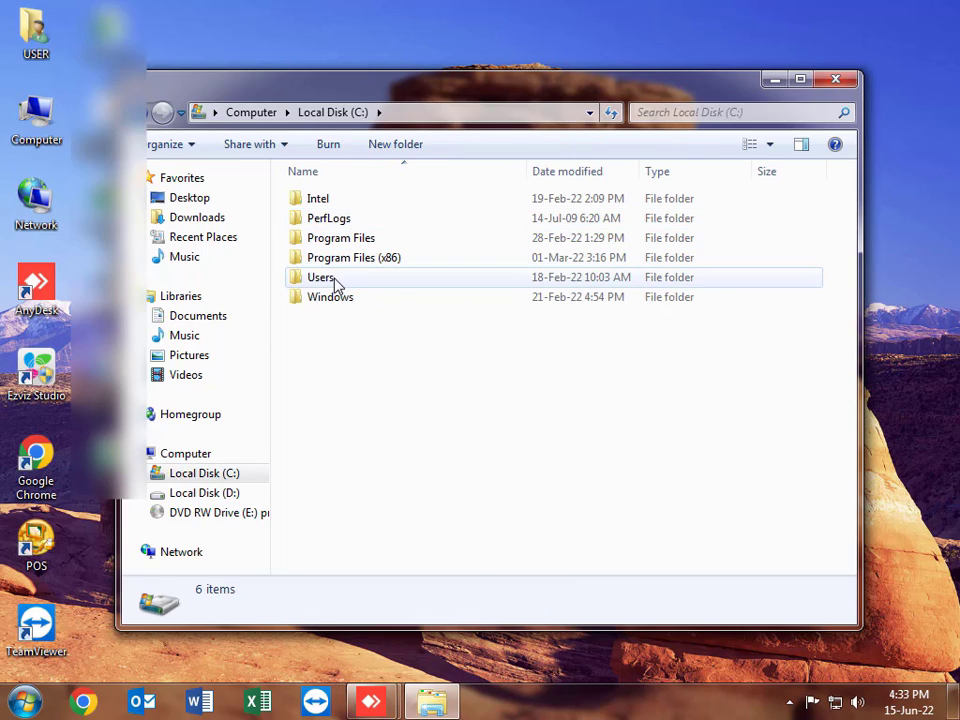
click(409, 119)
click(408, 114)
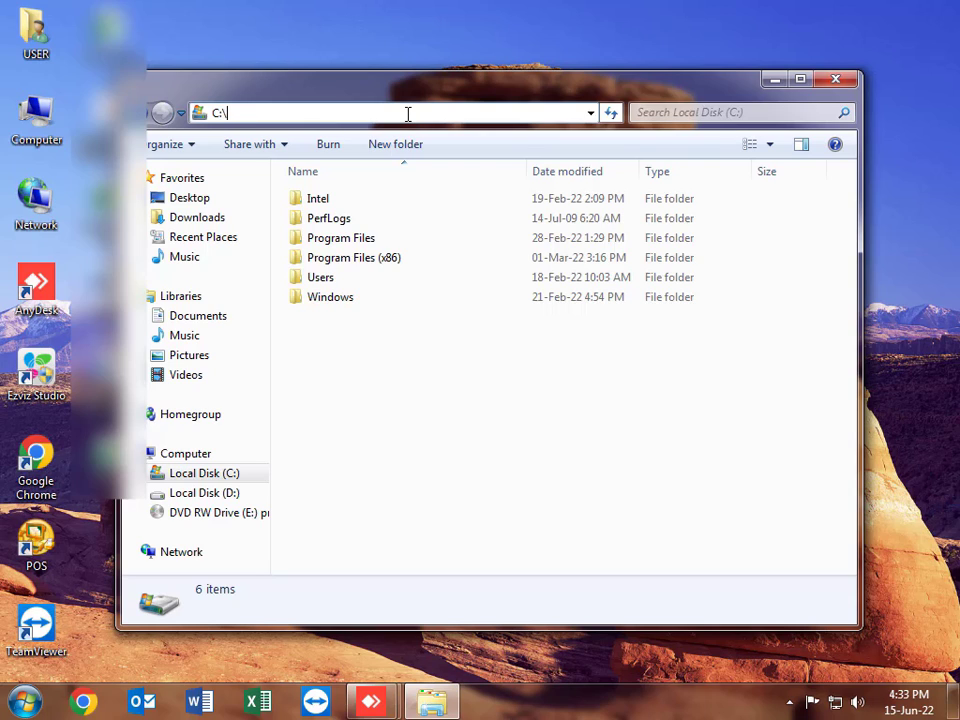
text(PROGRA)
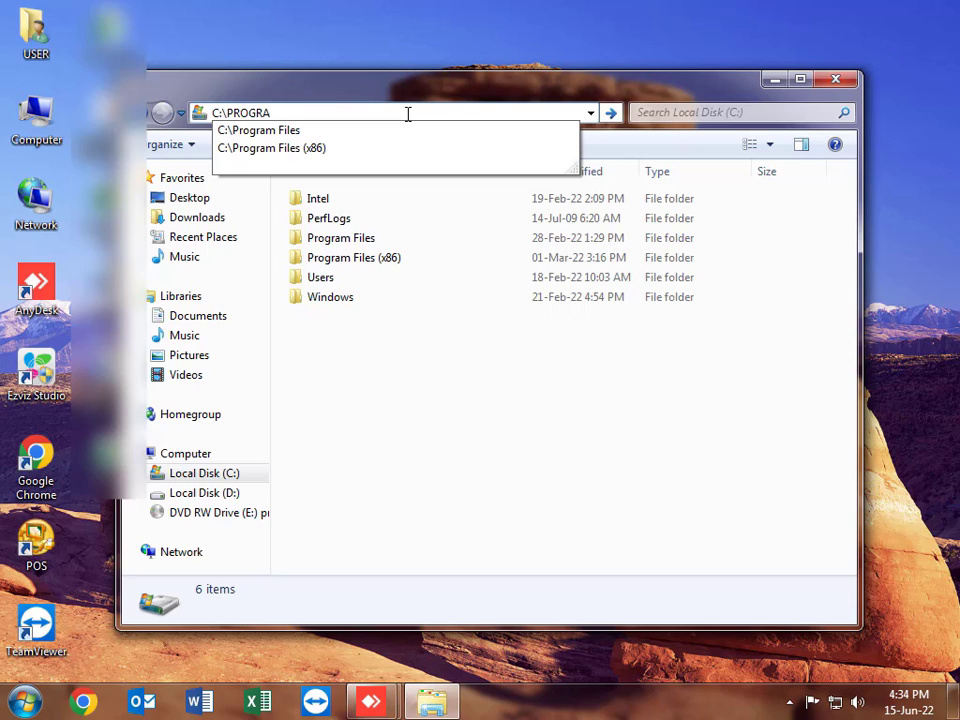
text(MDATA)
key(Return)
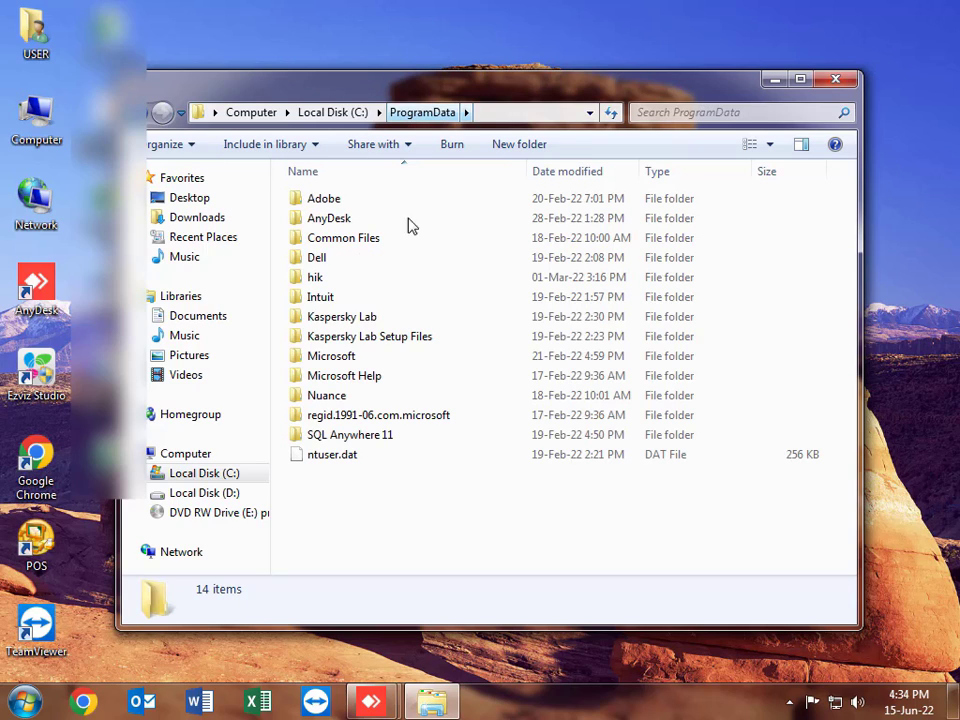
double_click(324, 299)
double_click(349, 220)
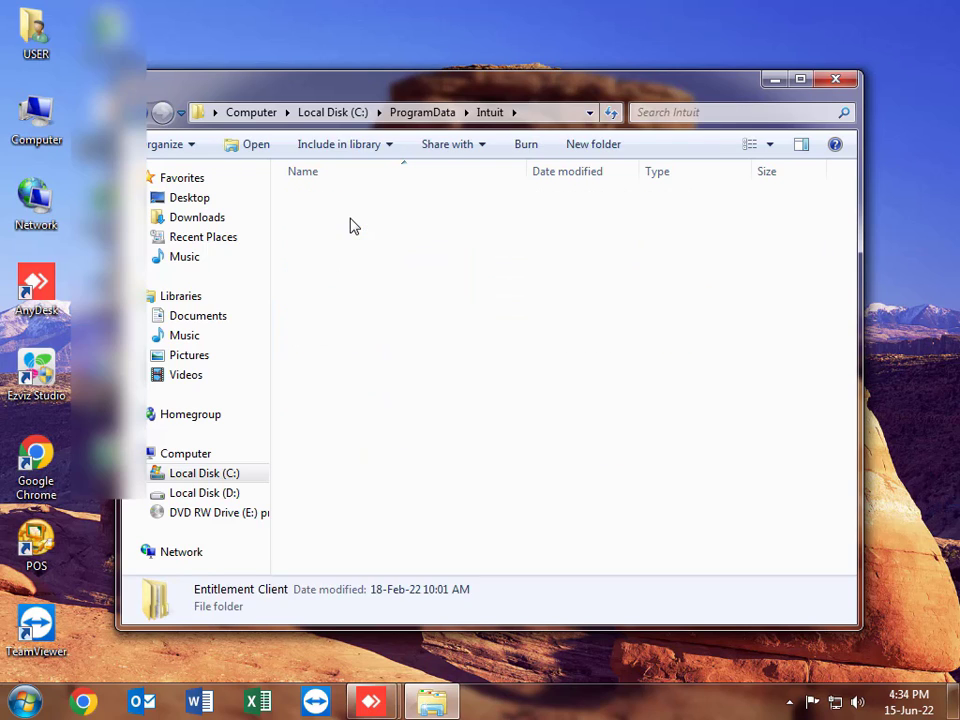
double_click(321, 200)
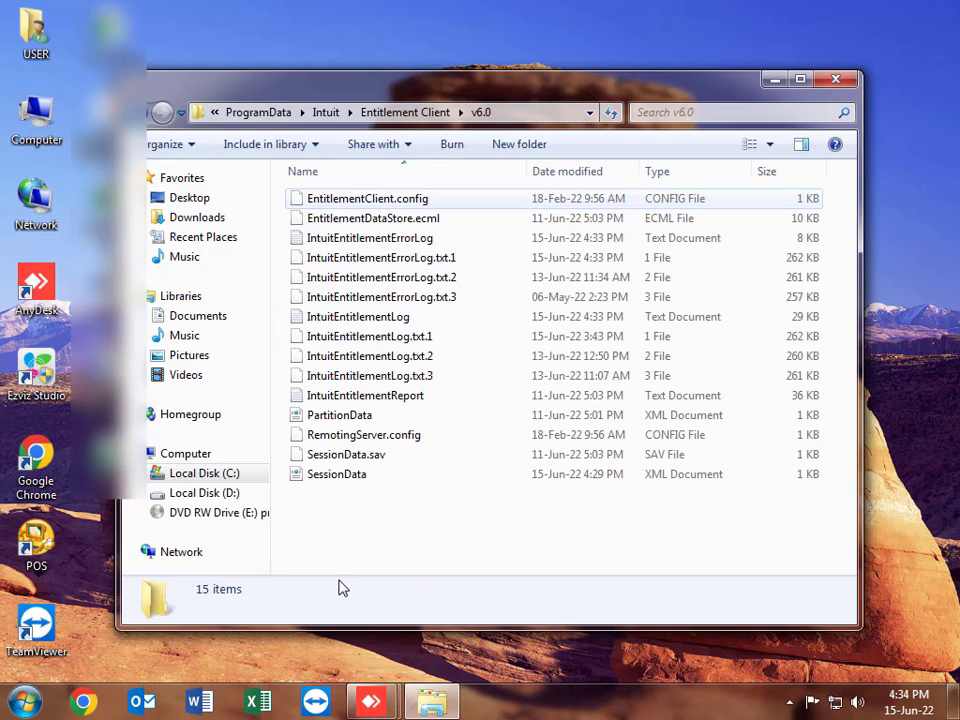
Step: Delete all 15 files in v6.0 to the Recycle Bin and close Explorer
drag(336, 506, 326, 199)
drag(311, 439, 303, 477)
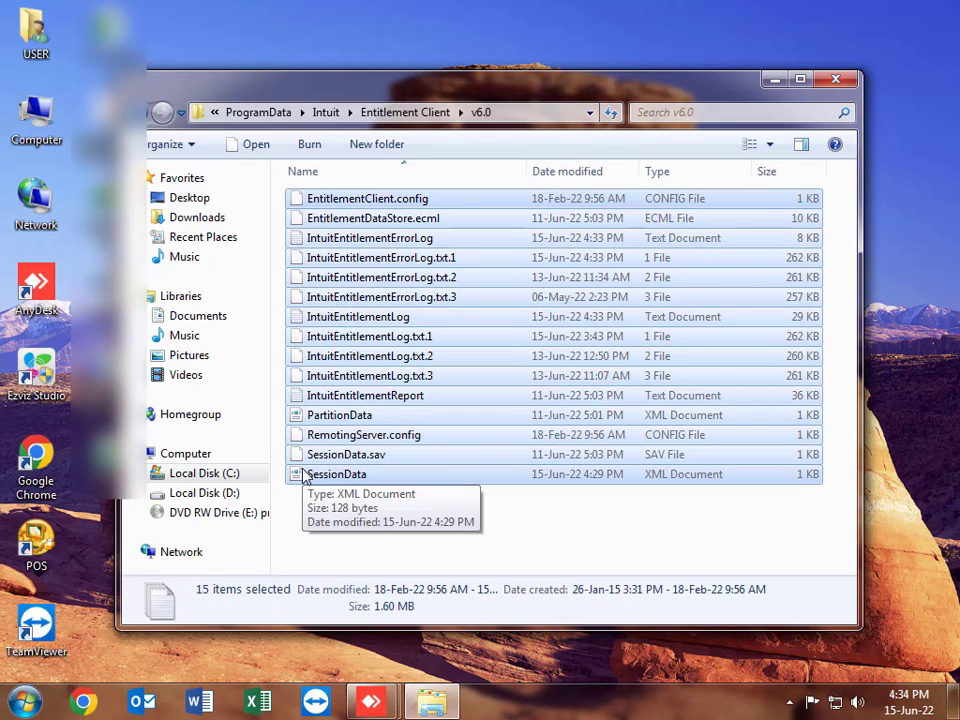
right_click(360, 199)
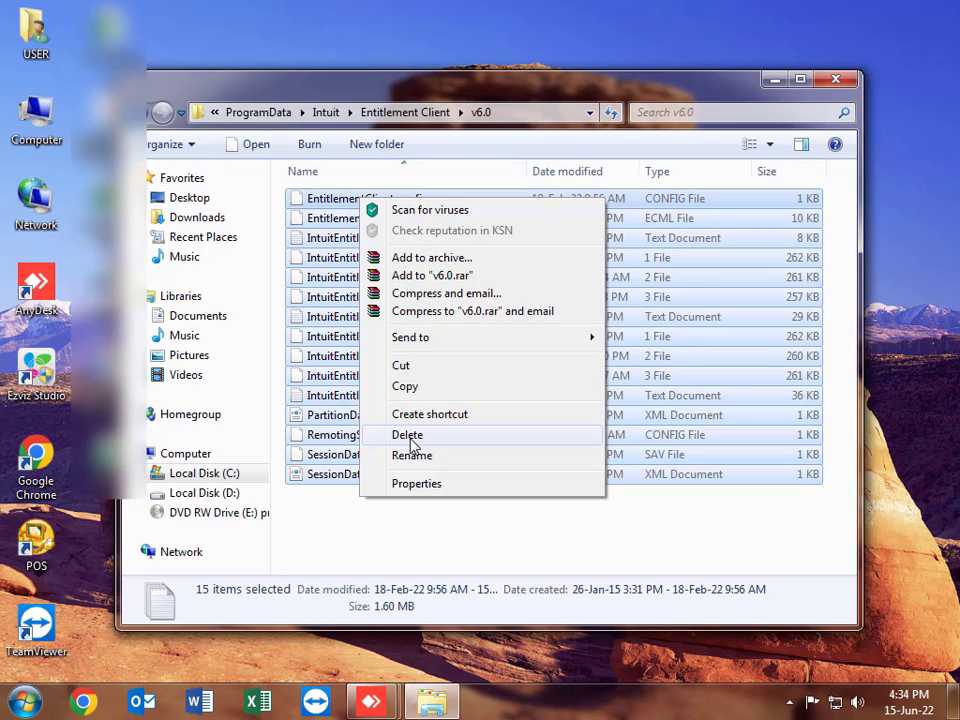
click(409, 436)
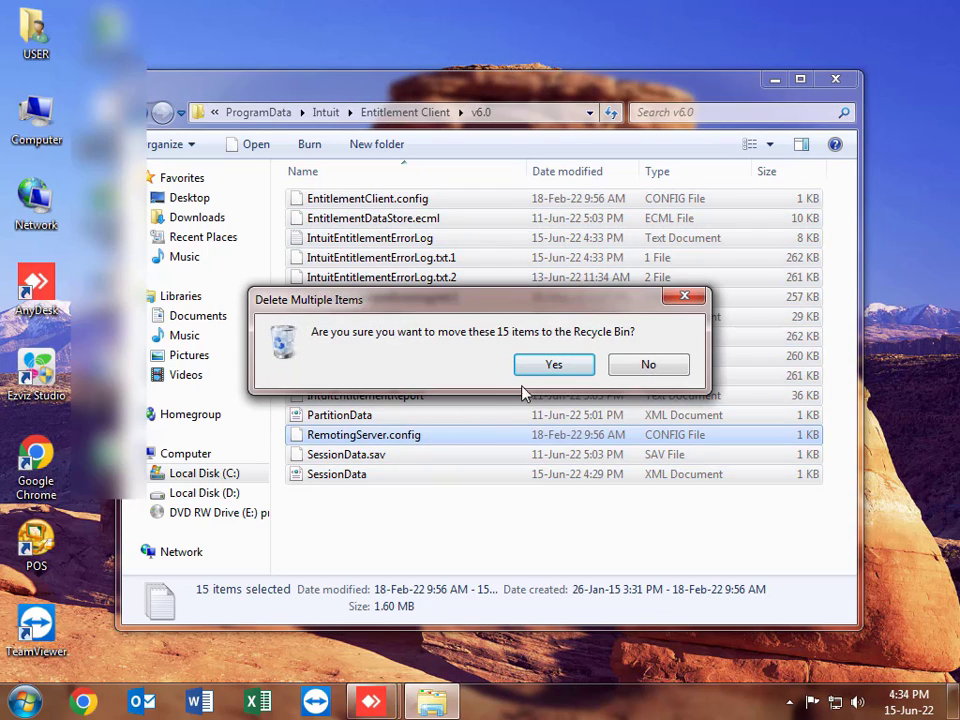
click(544, 366)
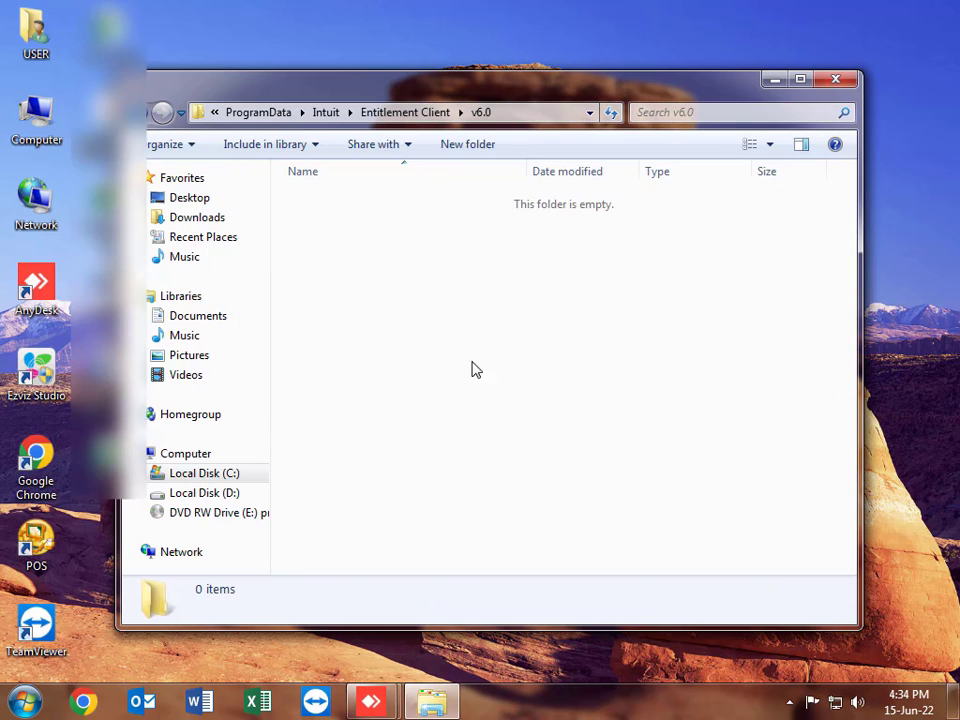
click(835, 80)
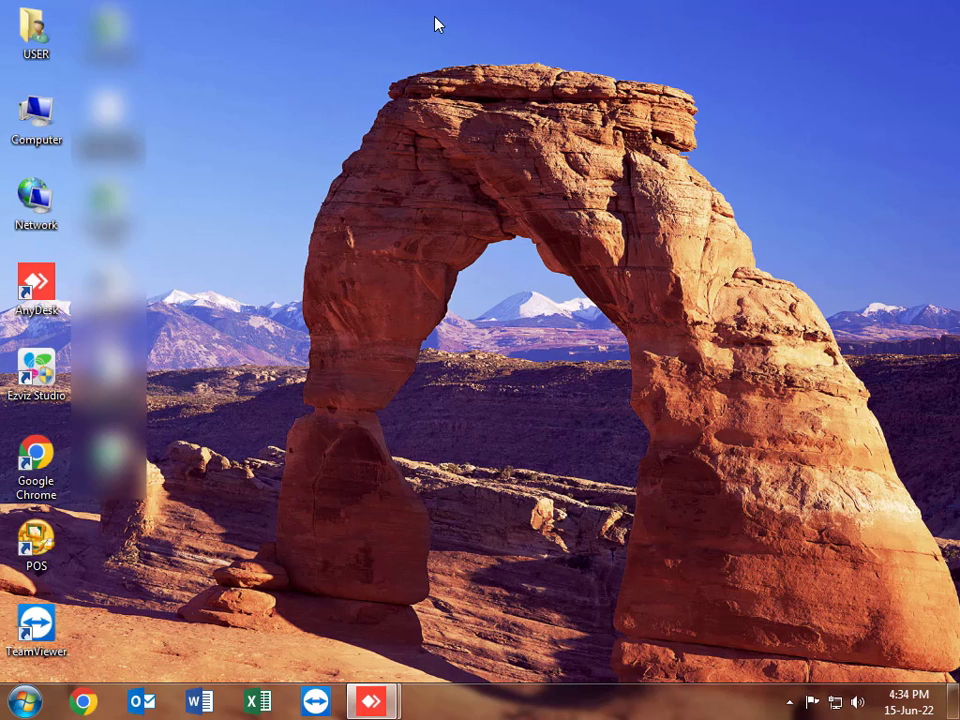
double_click(42, 112)
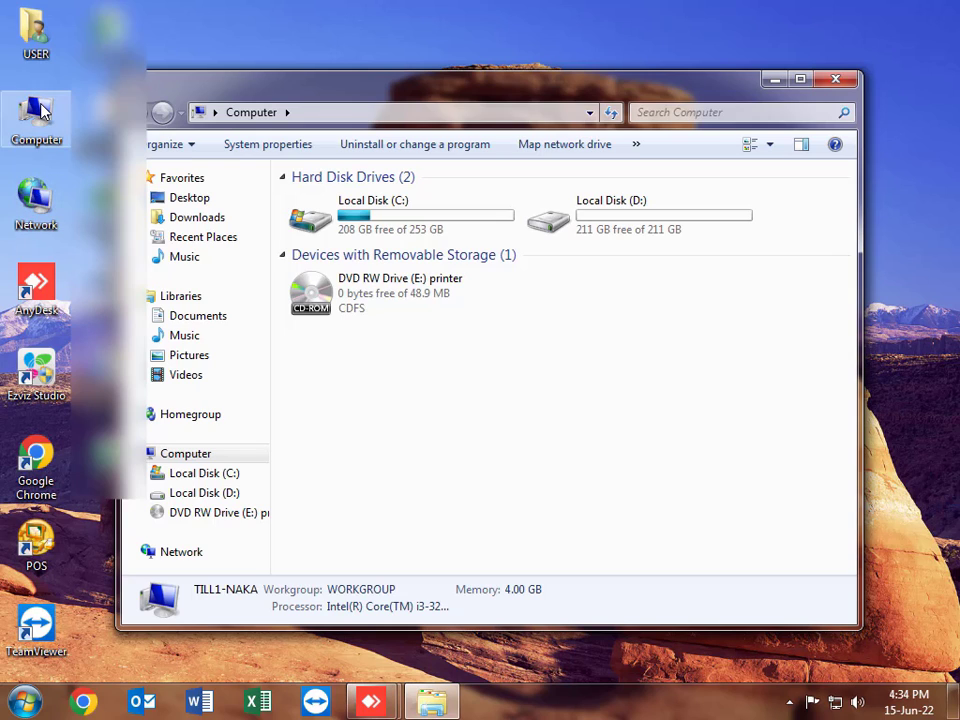
double_click(628, 234)
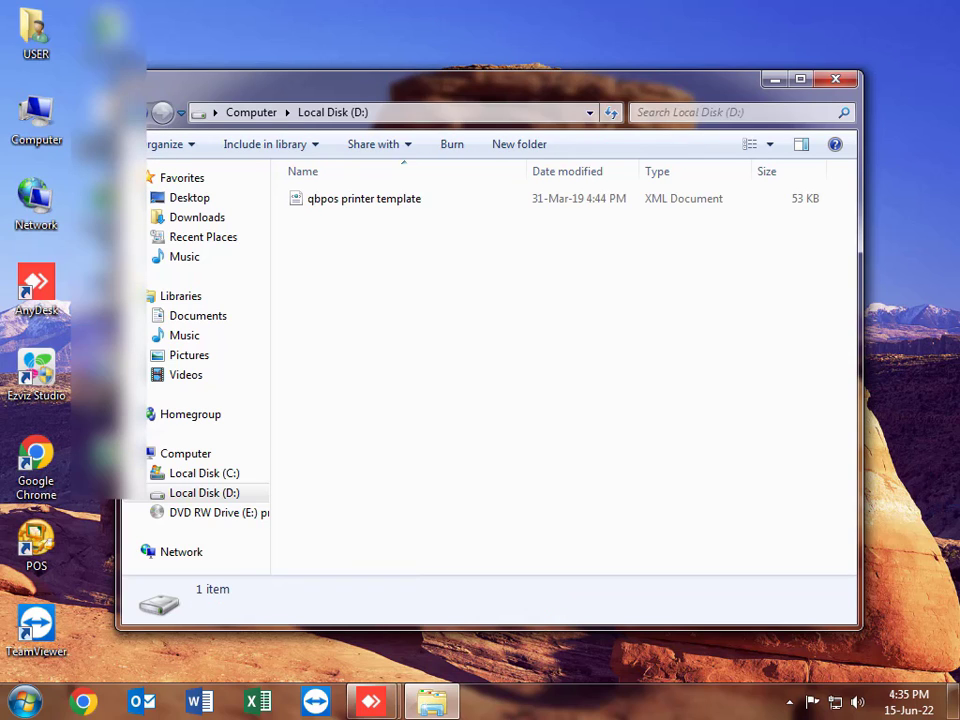
key(BackSpace)
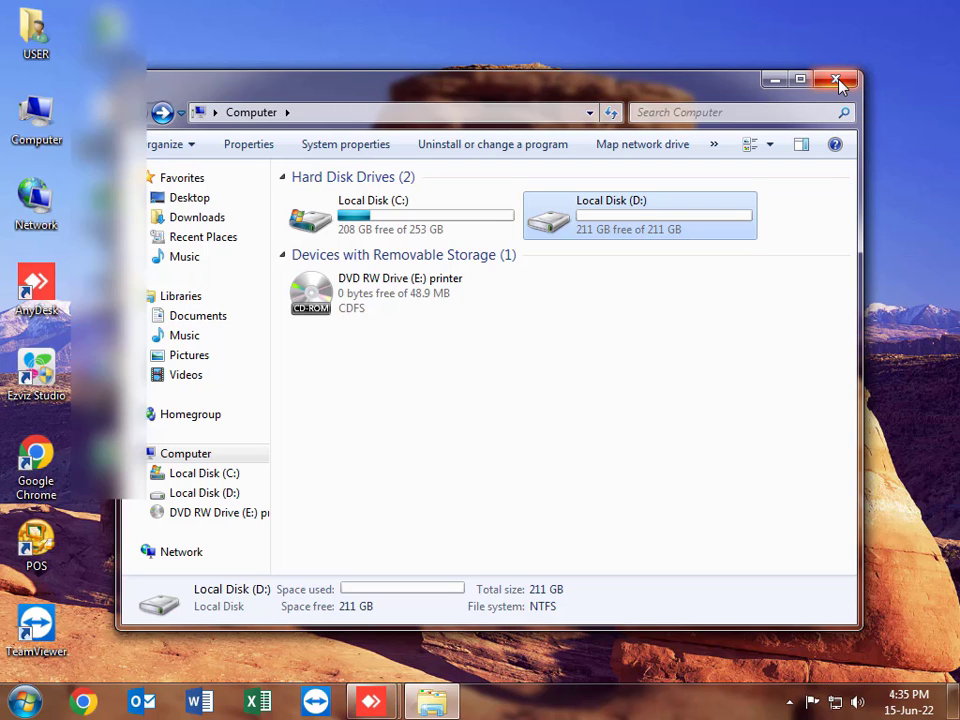
click(838, 82)
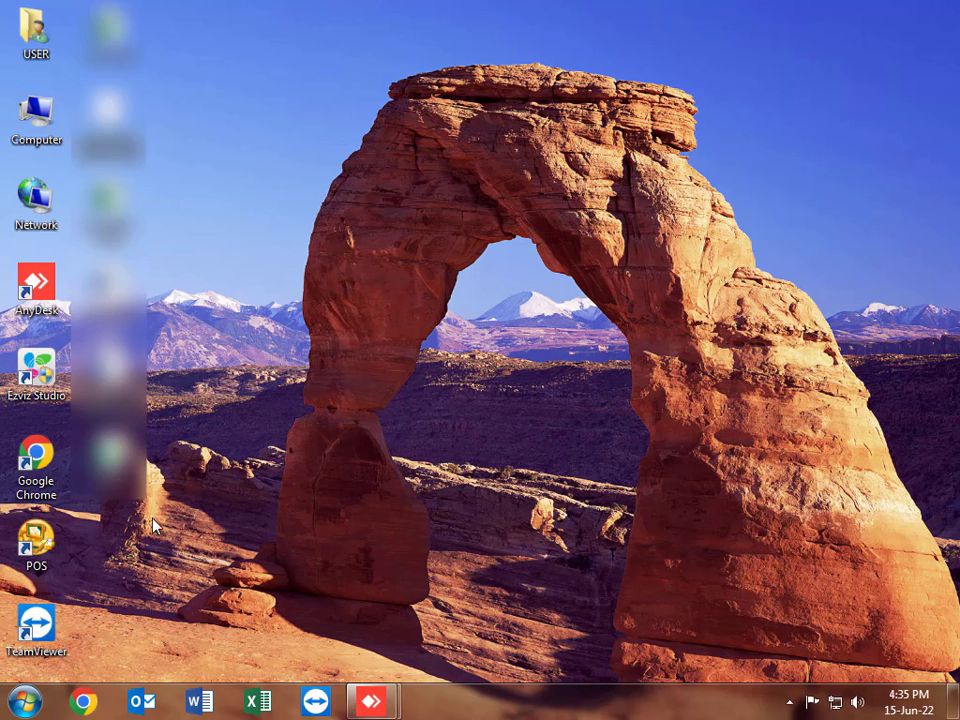
double_click(36, 543)
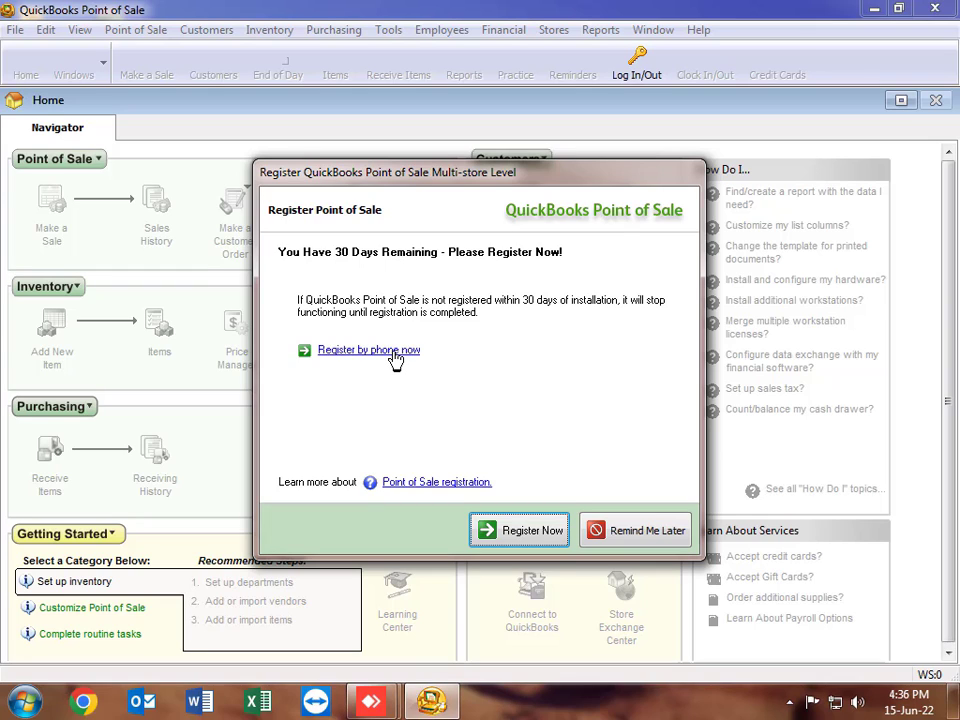
click(393, 352)
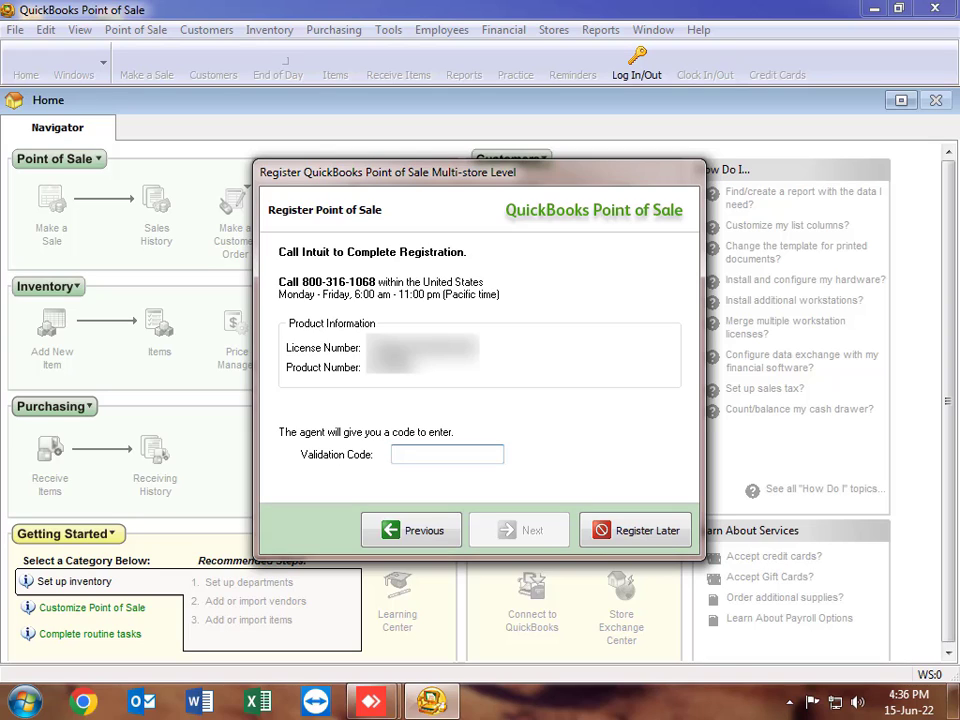
text(898898998)
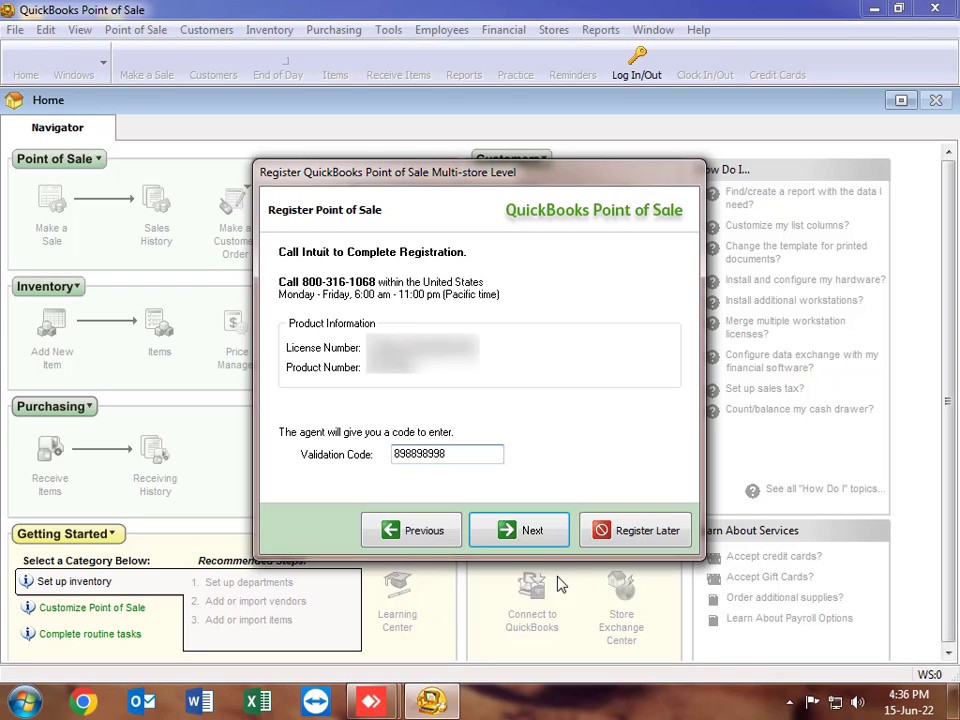
text(XXXXXX)
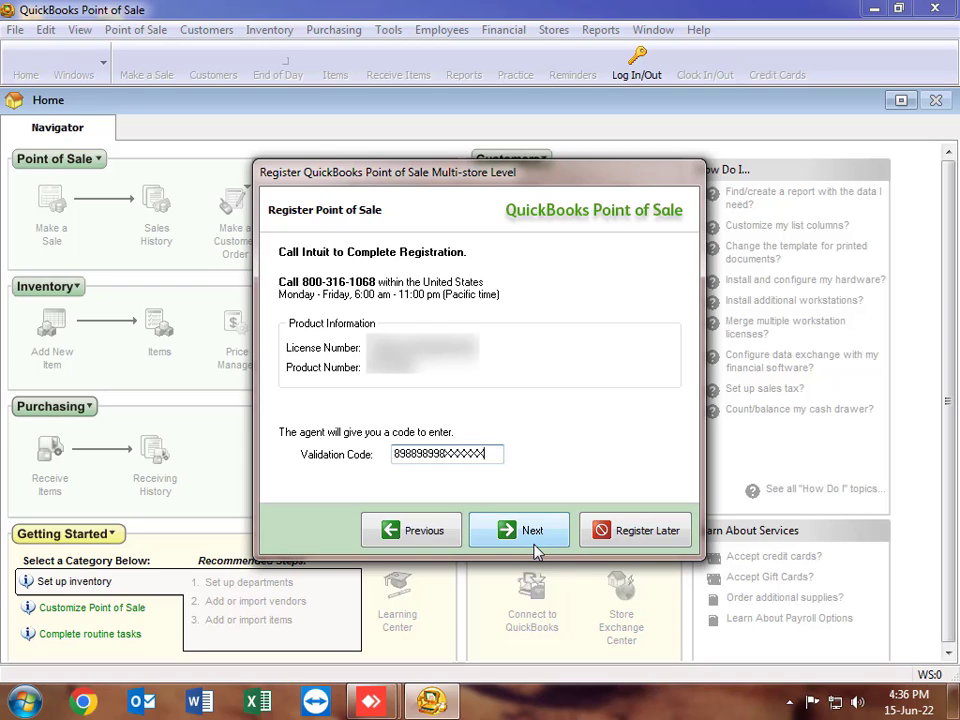
key(BackSpace)
key(BackSpace)
key(BackSpace)
key(BackSpace)
key(BackSpace)
key(BackSpace)
text(xxxxxx)
click(537, 540)
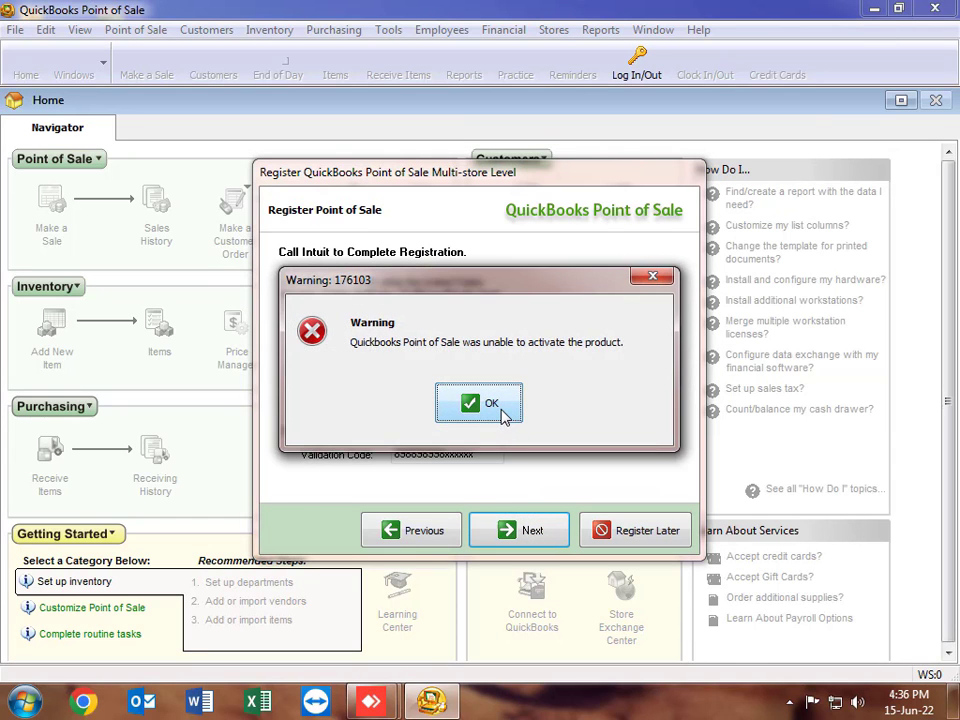
click(503, 417)
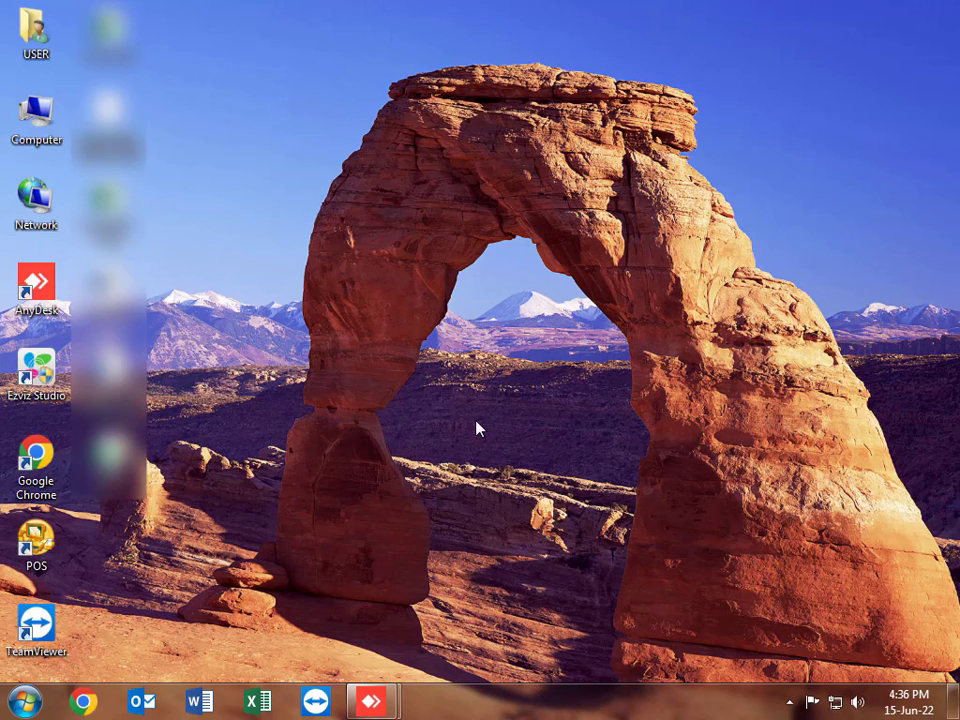
Step: Relaunch Point of Sale, choose Remind Me Later, and log in as Sysadmin
double_click(38, 540)
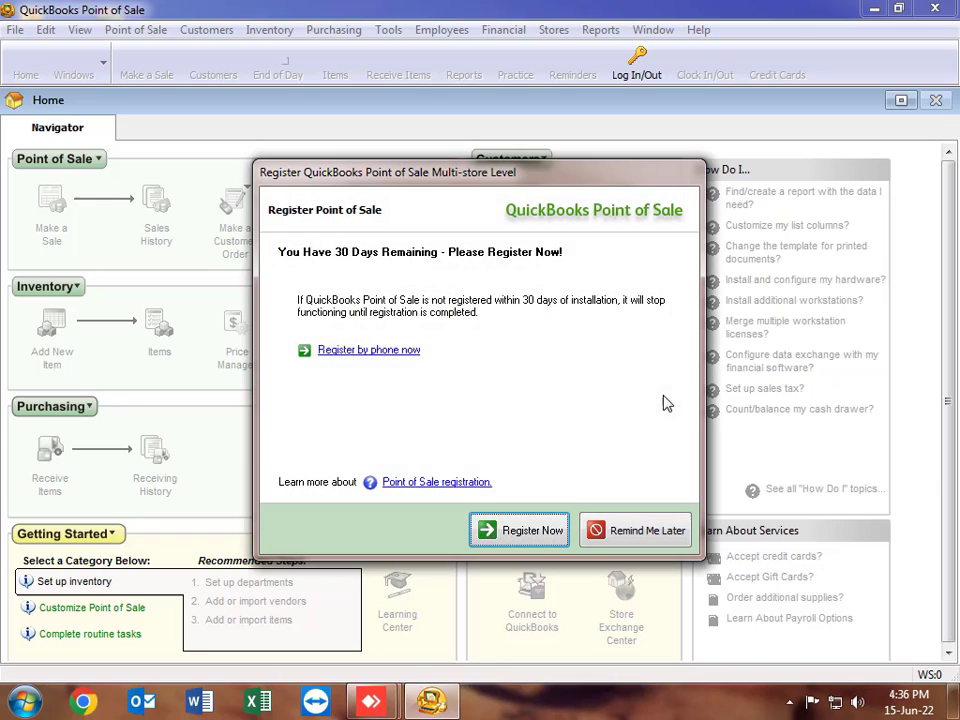
click(614, 536)
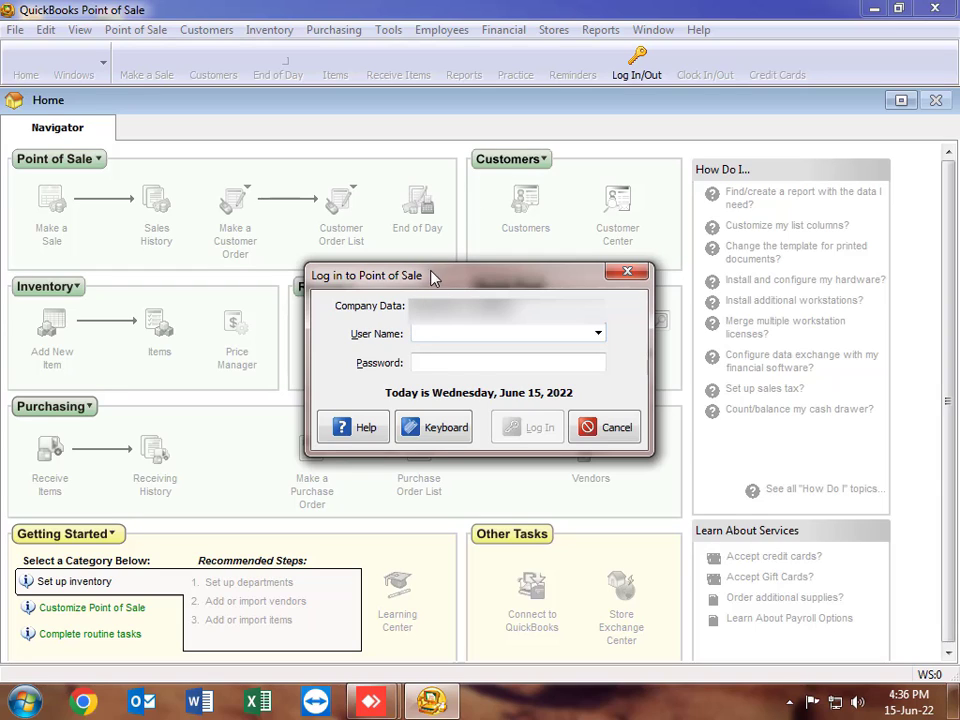
click(597, 336)
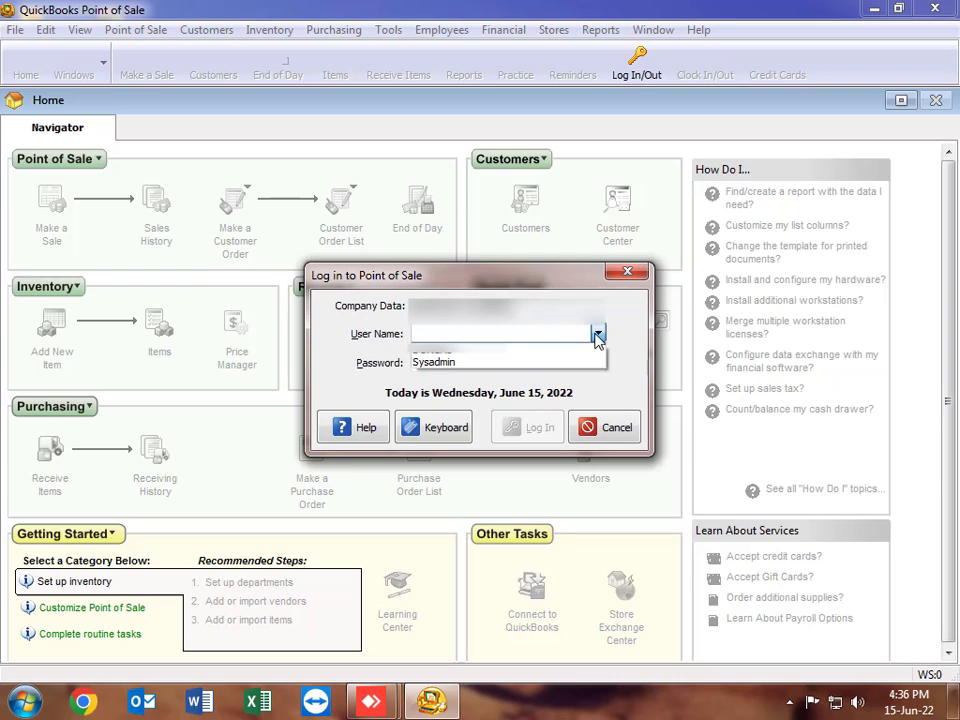
click(441, 362)
click(437, 364)
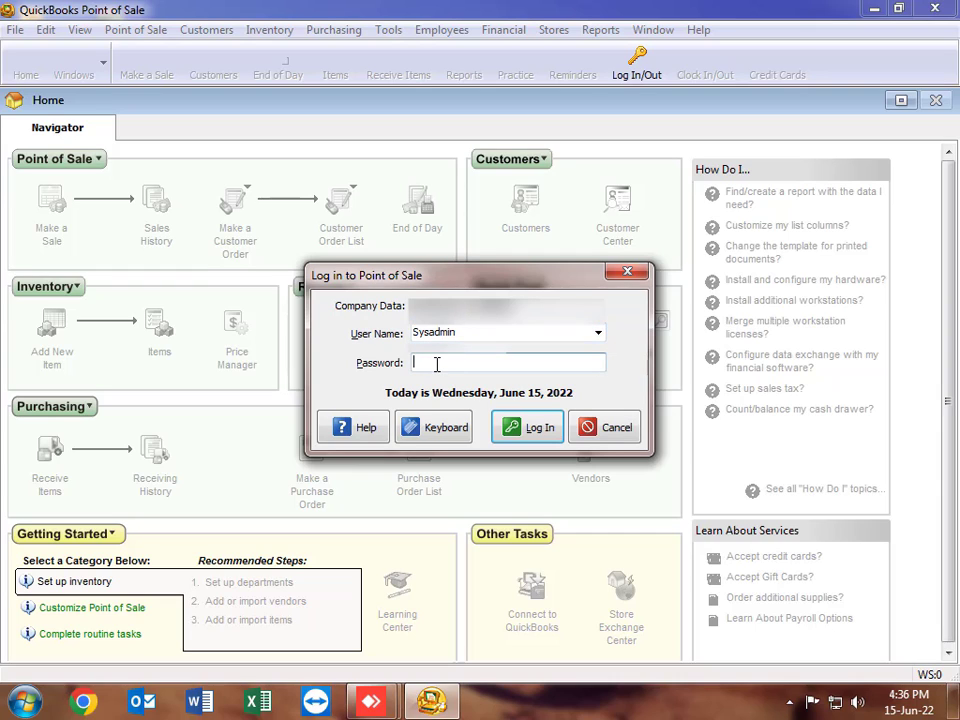